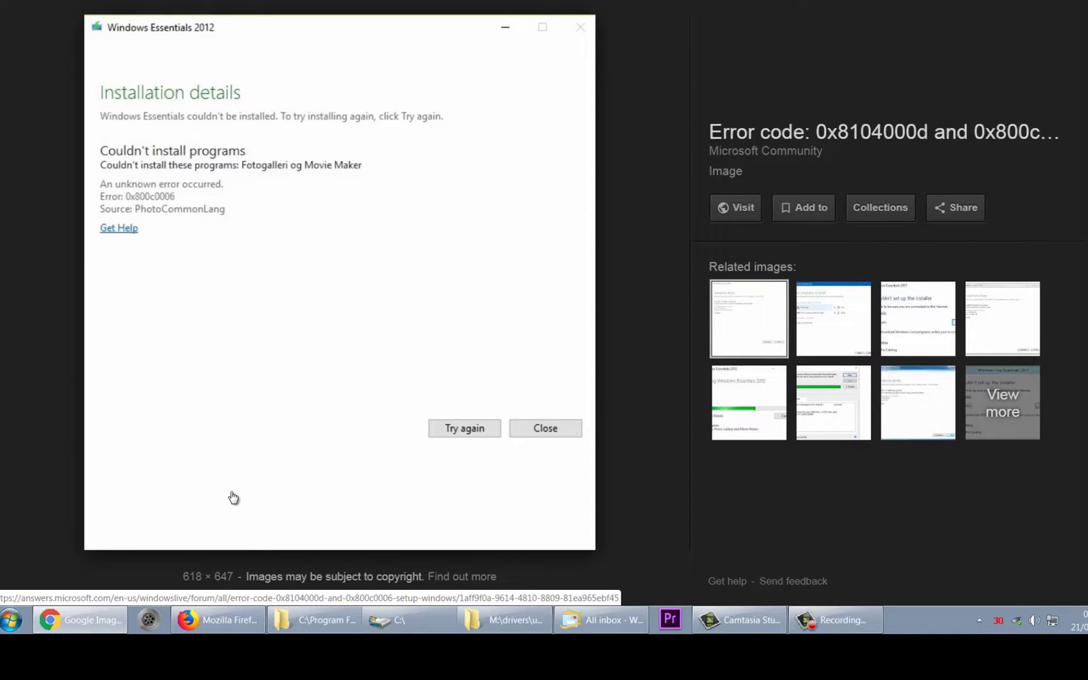
- Switch from the Google Images result to the YouTube video on fixing error 0x800c0006
{"action": "mouse_move", "coordinate": [218, 621]}
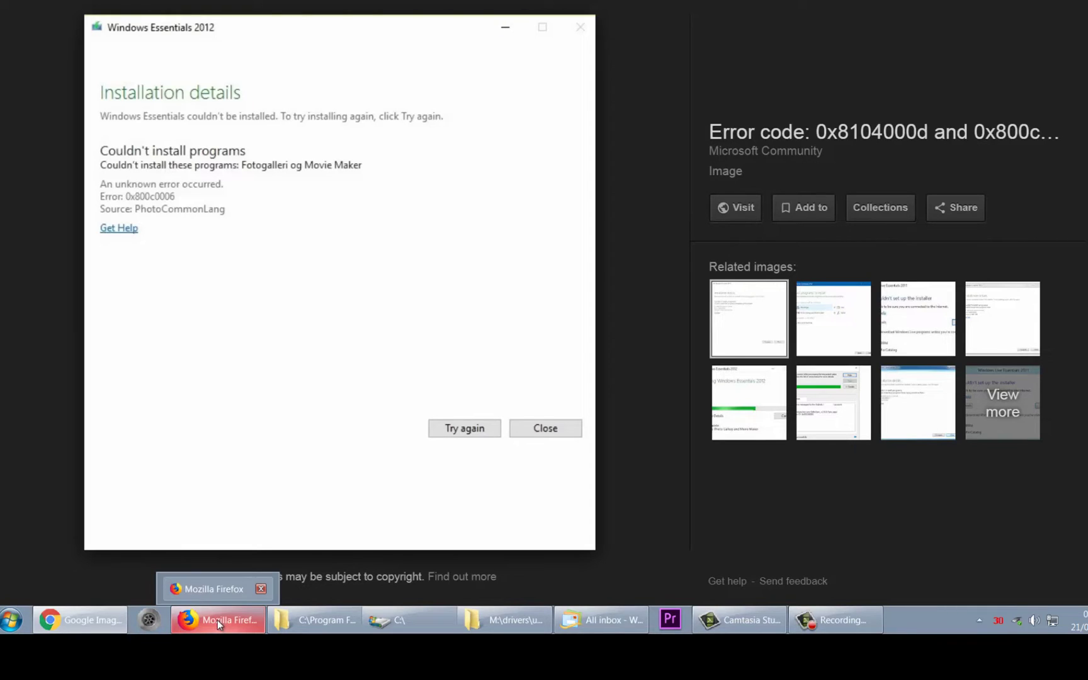
{"action": "left_click", "coordinate": [80, 620]}
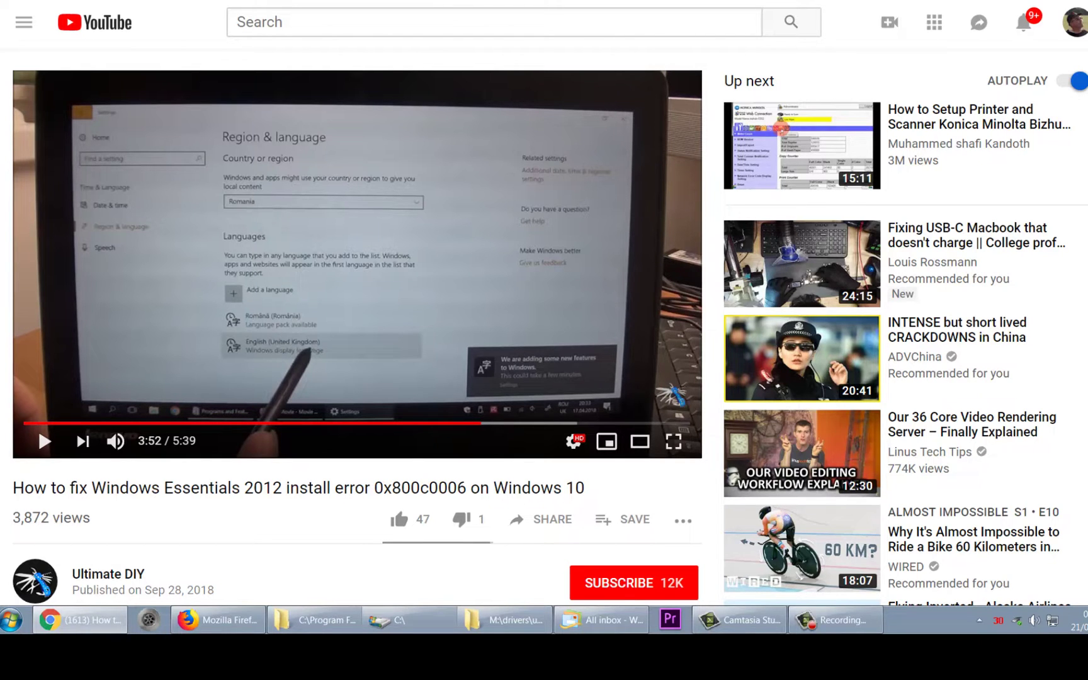
- Return to the WindowsLive.Writer.Localization.dll image results and browse through them
{"action": "key", "text": "ctrl+Tab"}
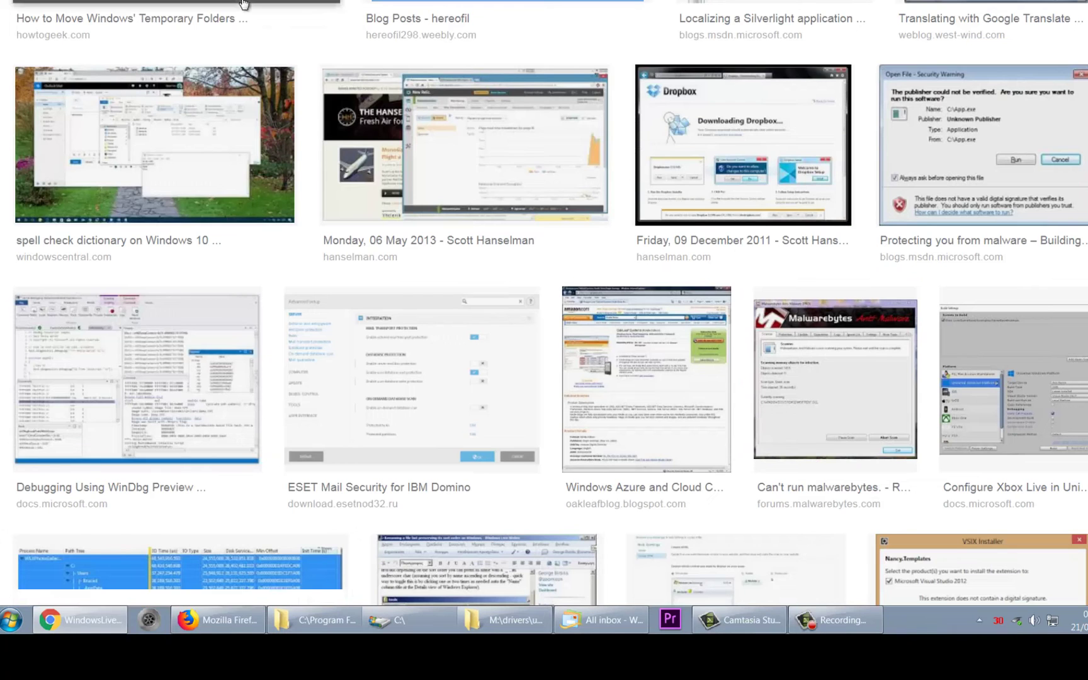
{"action": "scroll", "coordinate": [544, 315], "scroll_direction": "up", "scroll_amount": 10}
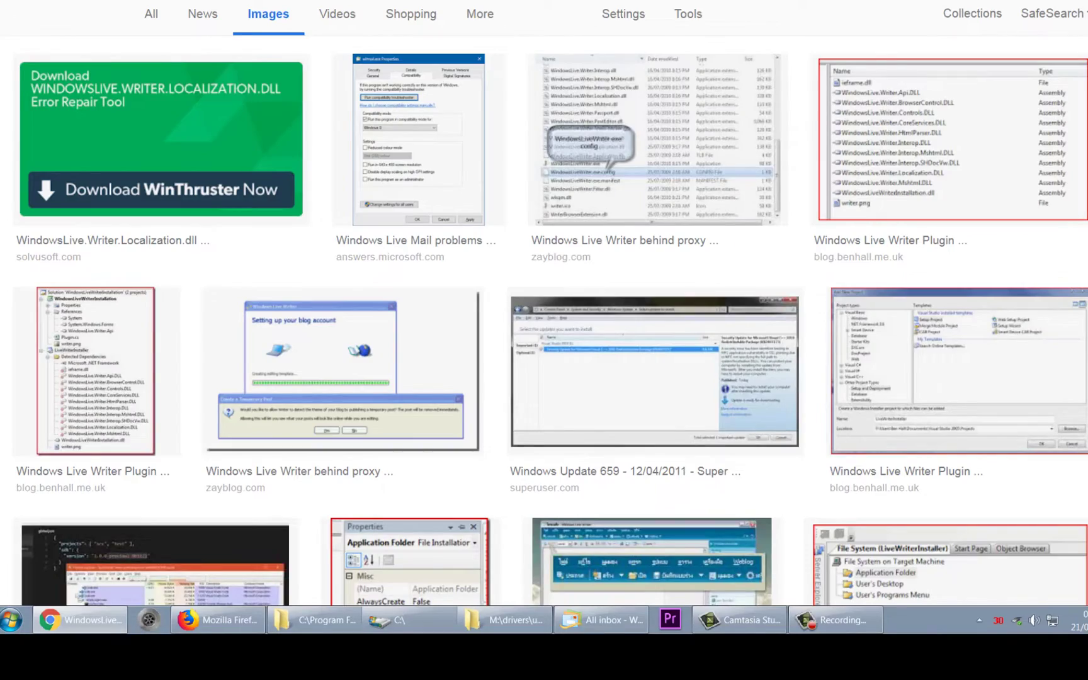
{"action": "scroll", "coordinate": [255, 196], "scroll_direction": "down", "scroll_amount": 15}
{"action": "scroll", "coordinate": [255, 196], "scroll_direction": "up", "scroll_amount": 8}
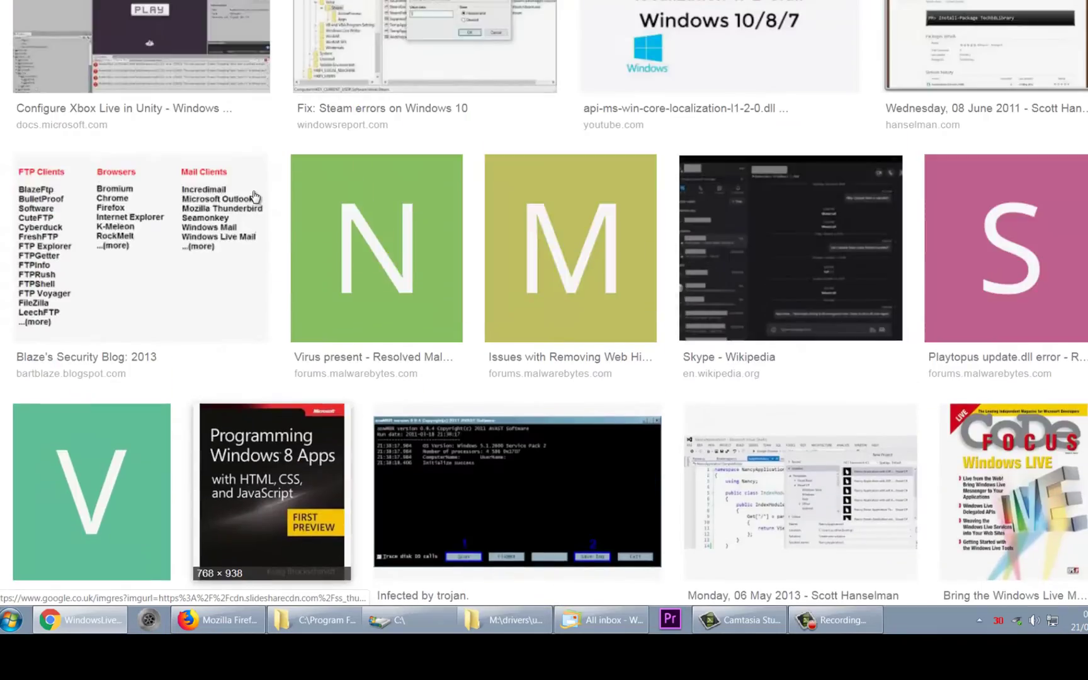
{"action": "scroll", "coordinate": [255, 197], "scroll_direction": "up", "scroll_amount": 10}
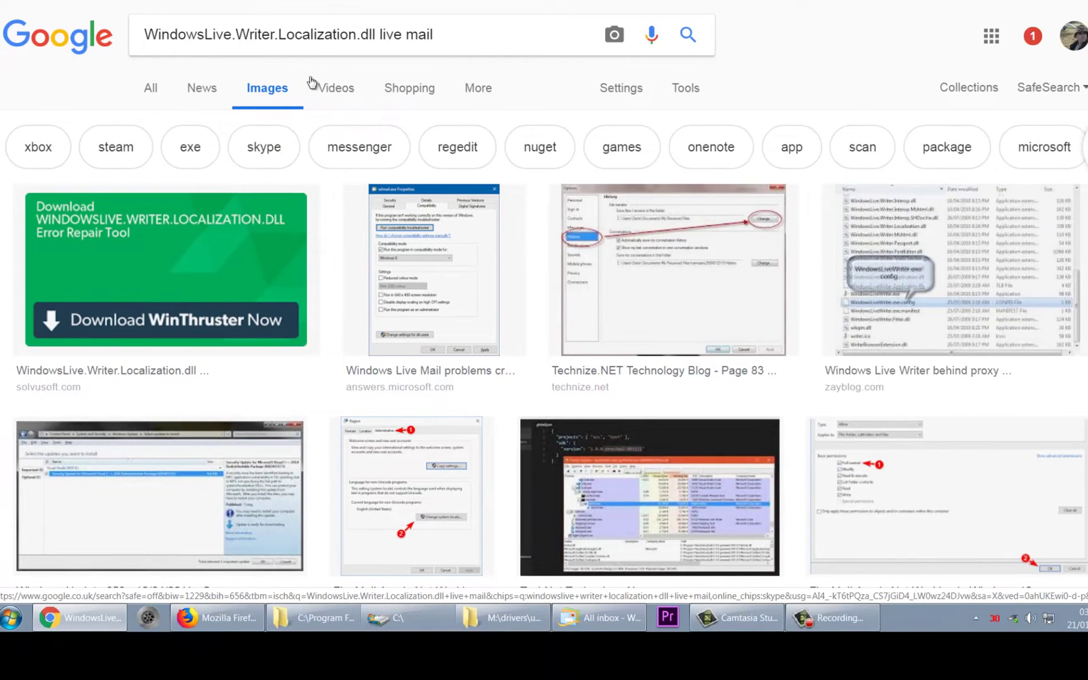
{"action": "scroll", "coordinate": [315, 189], "scroll_direction": "down", "scroll_amount": 3}
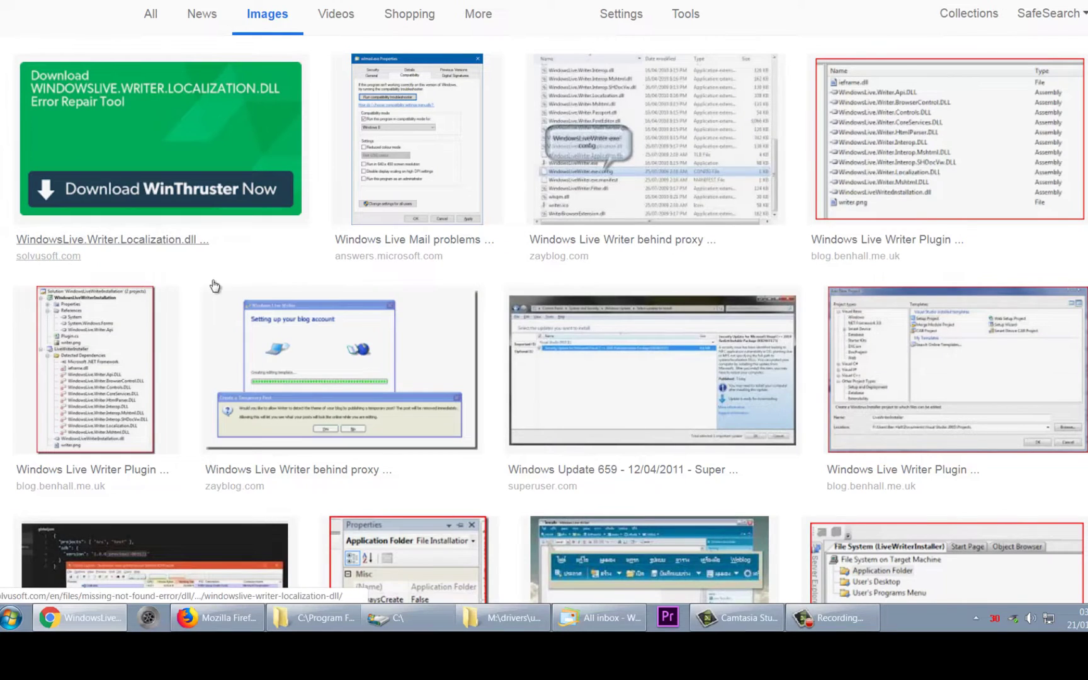
{"action": "scroll", "coordinate": [346, 341], "scroll_direction": "down", "scroll_amount": 5}
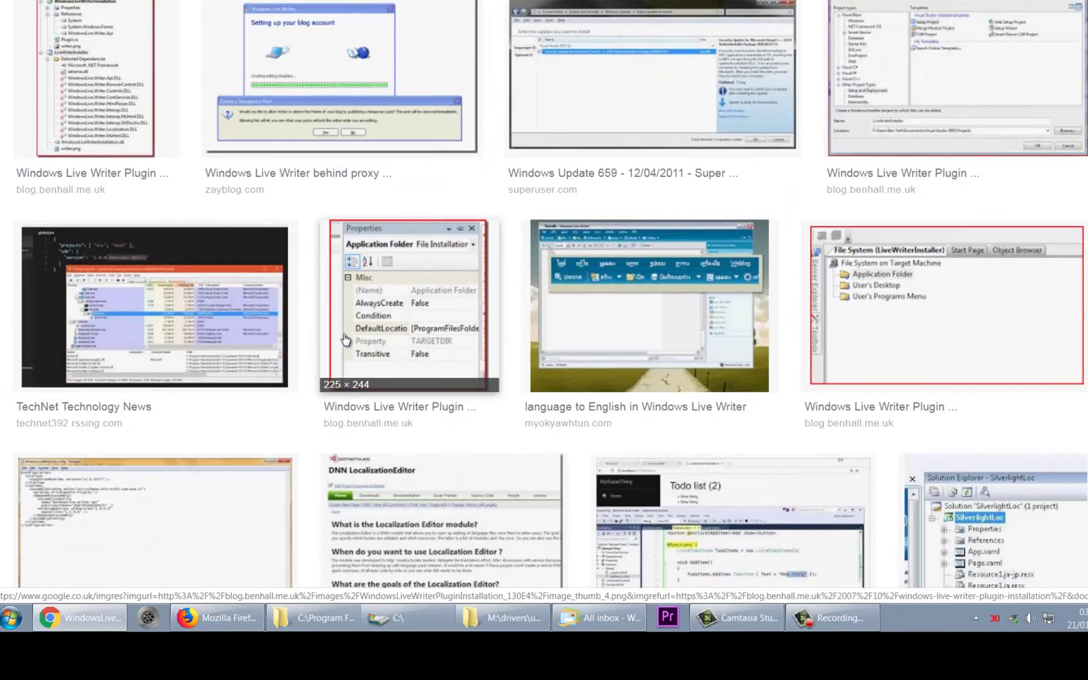
{"action": "scroll", "coordinate": [347, 346], "scroll_direction": "up", "scroll_amount": 6}
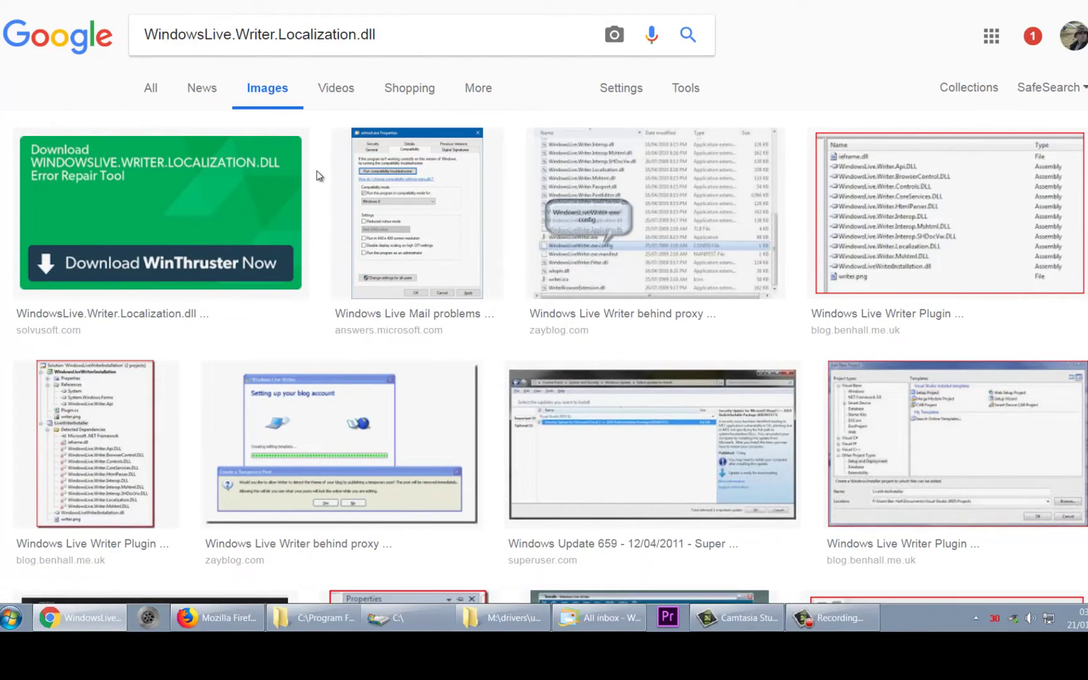
{"action": "mouse_move", "coordinate": [387, 626]}
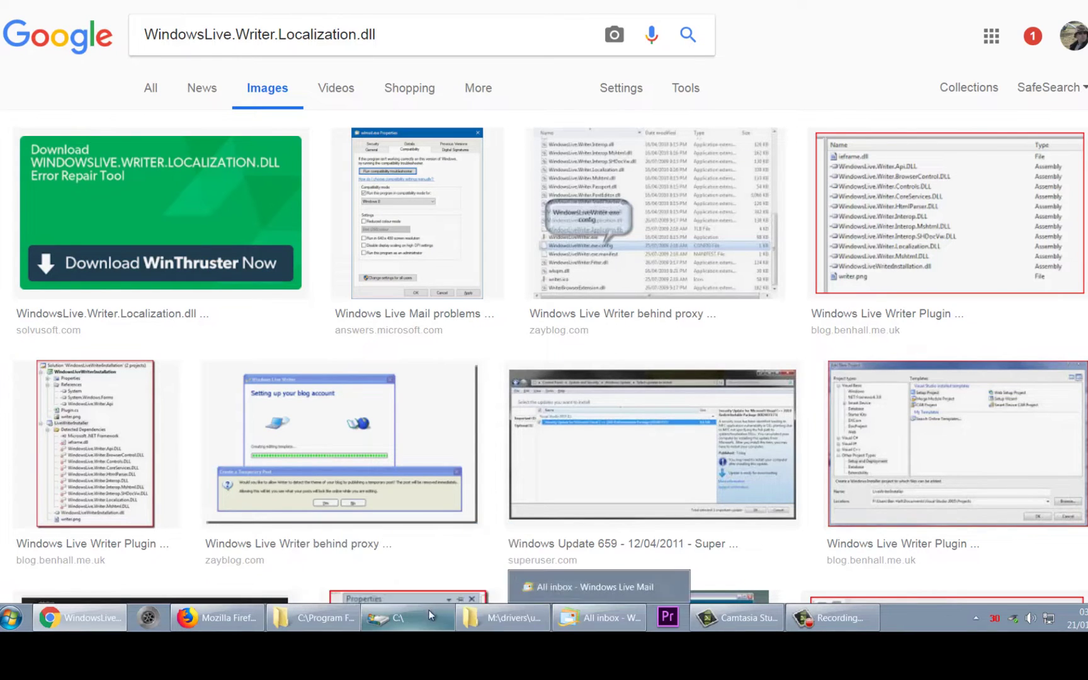
- Open C:\Program Files (x86)\Windows Live\Mail and select WindowsLive.Writer.Localization.dll to view its details
{"action": "left_click", "coordinate": [412, 617]}
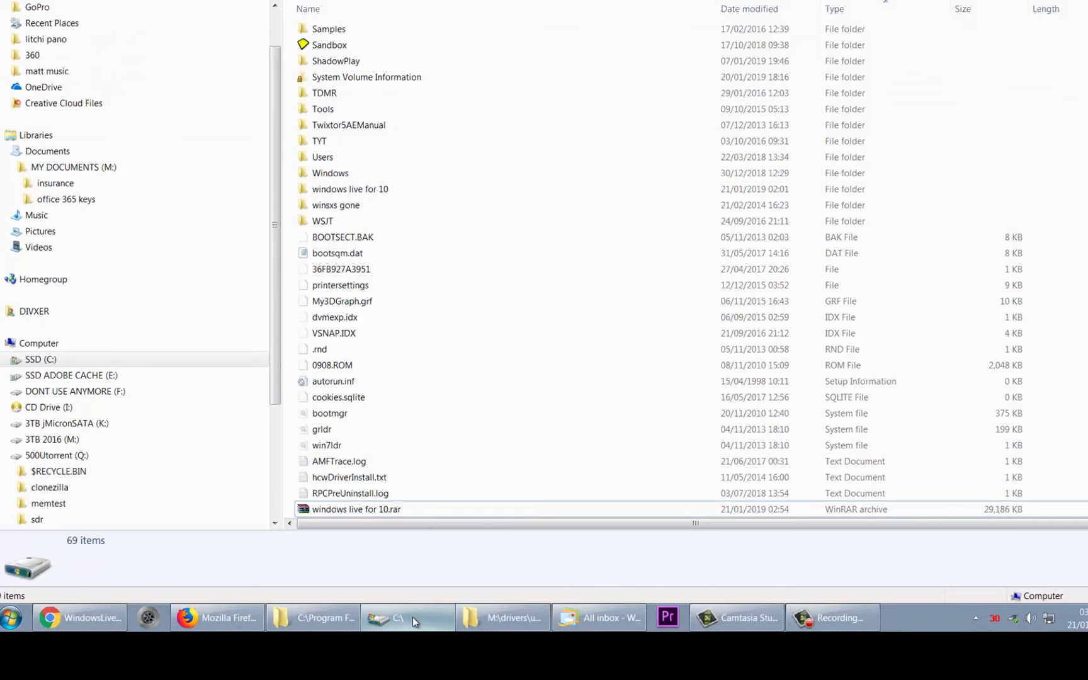
{"action": "scroll", "coordinate": [970, 303], "scroll_direction": "up", "scroll_amount": 3}
{"action": "scroll", "coordinate": [970, 302], "scroll_direction": "up", "scroll_amount": 4}
{"action": "double_click", "coordinate": [360, 292]}
{"action": "scroll", "coordinate": [359, 294], "scroll_direction": "down", "scroll_amount": 20}
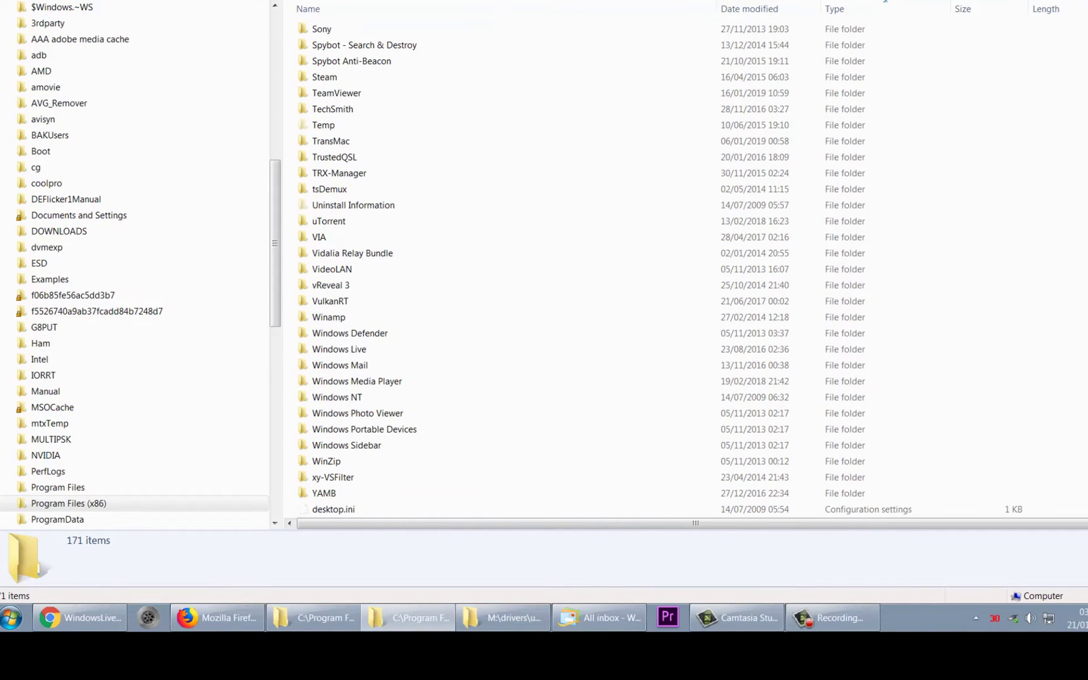
{"action": "double_click", "coordinate": [335, 351]}
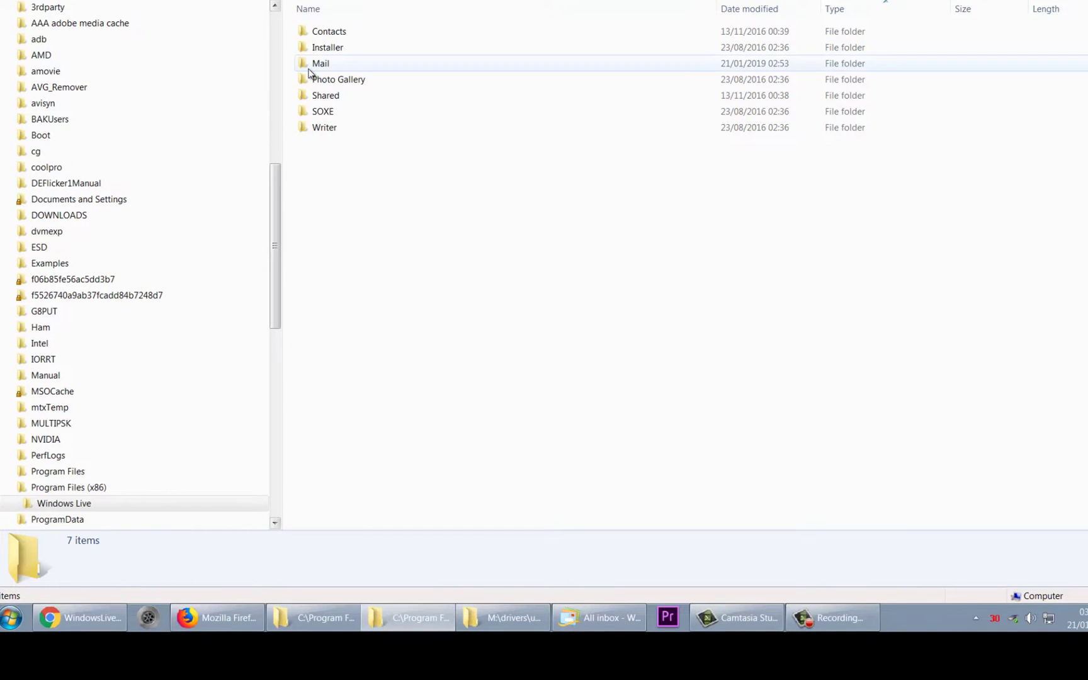
{"action": "double_click", "coordinate": [314, 66]}
{"action": "left_click", "coordinate": [333, 324]}
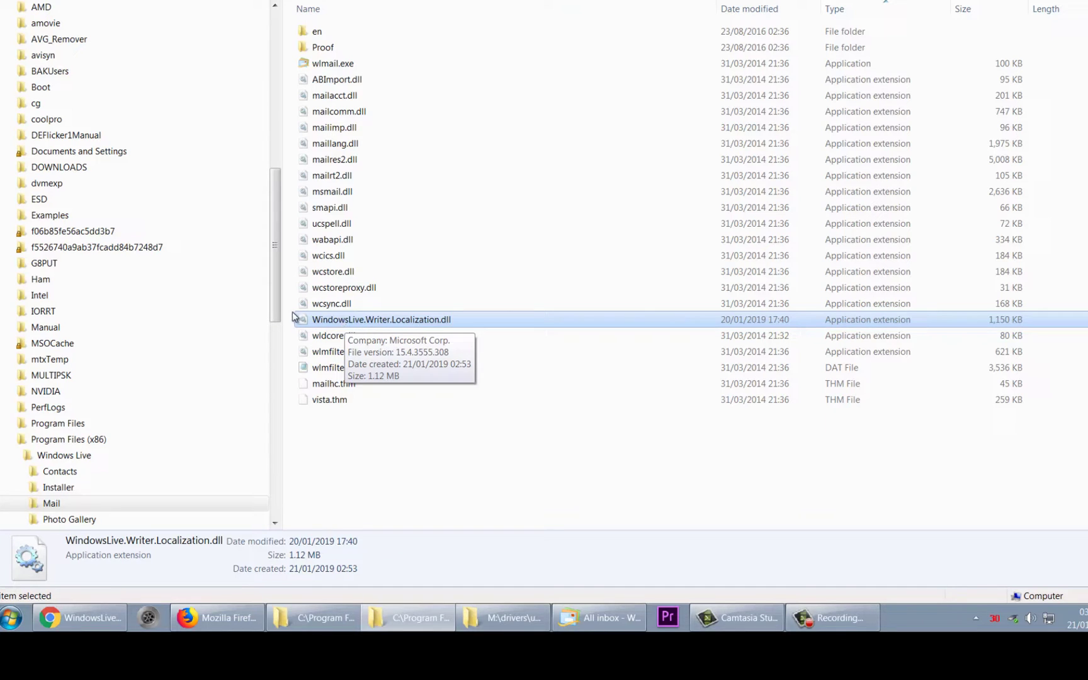
{"action": "left_click_drag", "start_coordinate": [280, 317], "coordinate": [265, 516]}
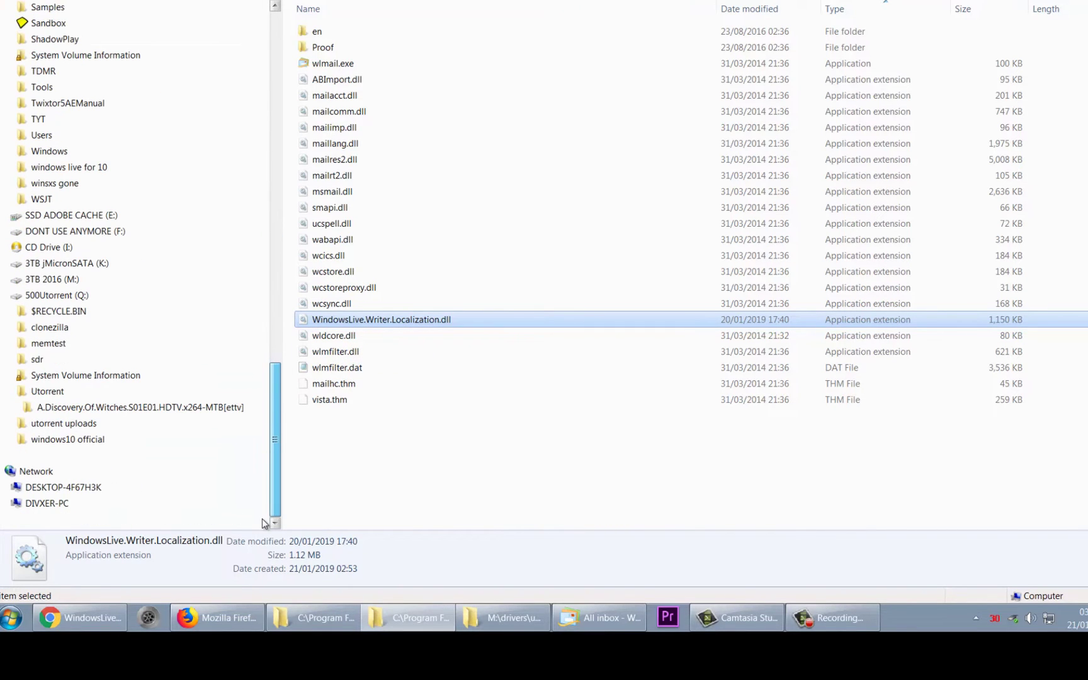
- Open C:\Windows\System32 to list its 3,173 items, dismissing the context menu
{"action": "left_click", "coordinate": [34, 153]}
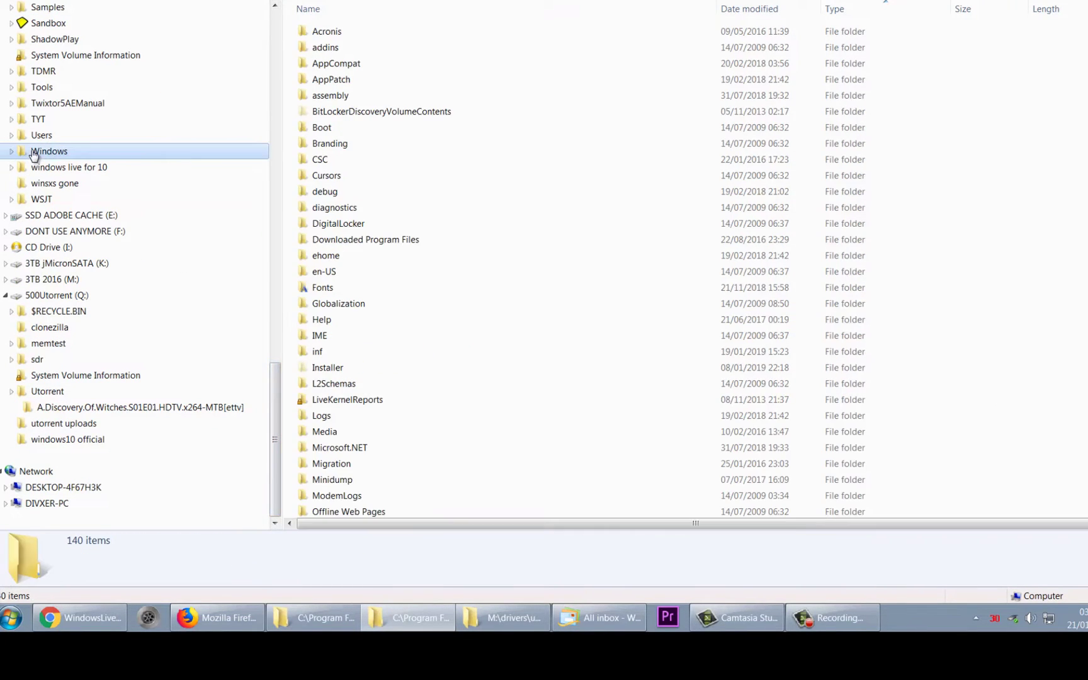
{"action": "scroll", "coordinate": [630, 271], "scroll_direction": "down", "scroll_amount": 20}
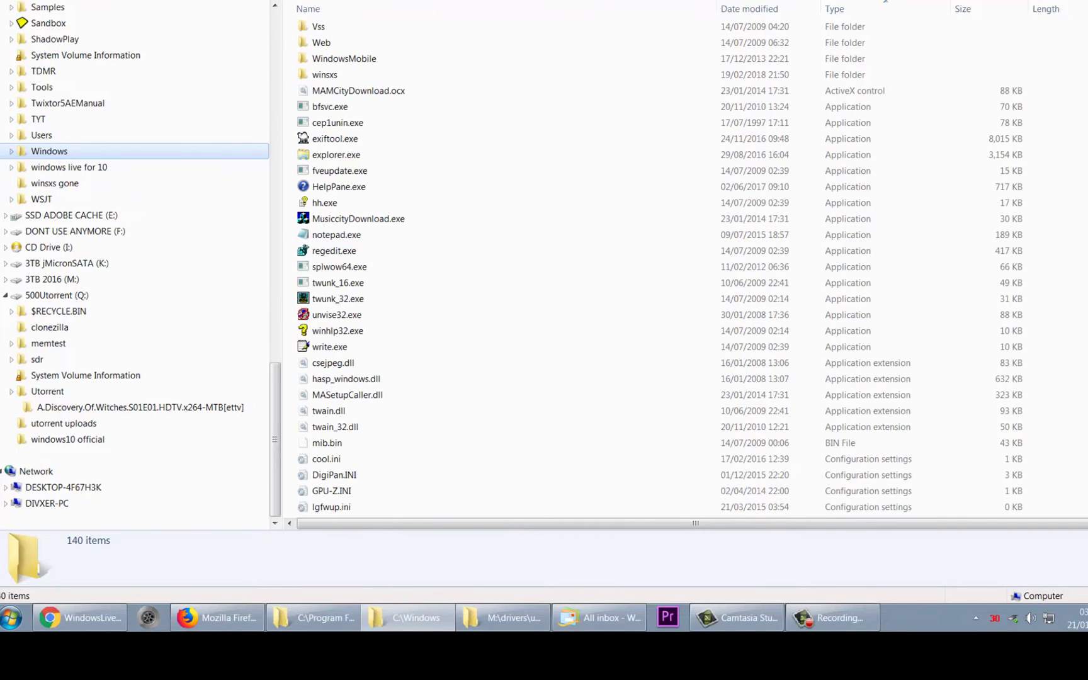
{"action": "scroll", "coordinate": [1008, 239], "scroll_direction": "up", "scroll_amount": 5}
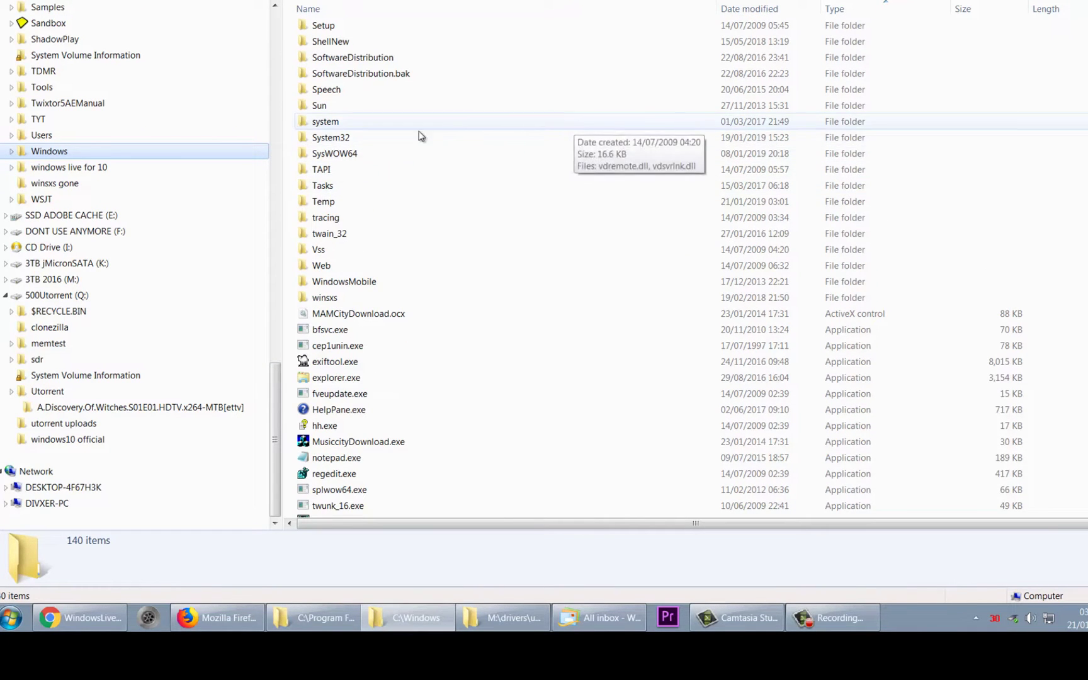
{"action": "left_click", "coordinate": [349, 141]}
{"action": "double_click", "coordinate": [349, 141]}
{"action": "scroll", "coordinate": [340, 340], "scroll_direction": "down", "scroll_amount": 15}
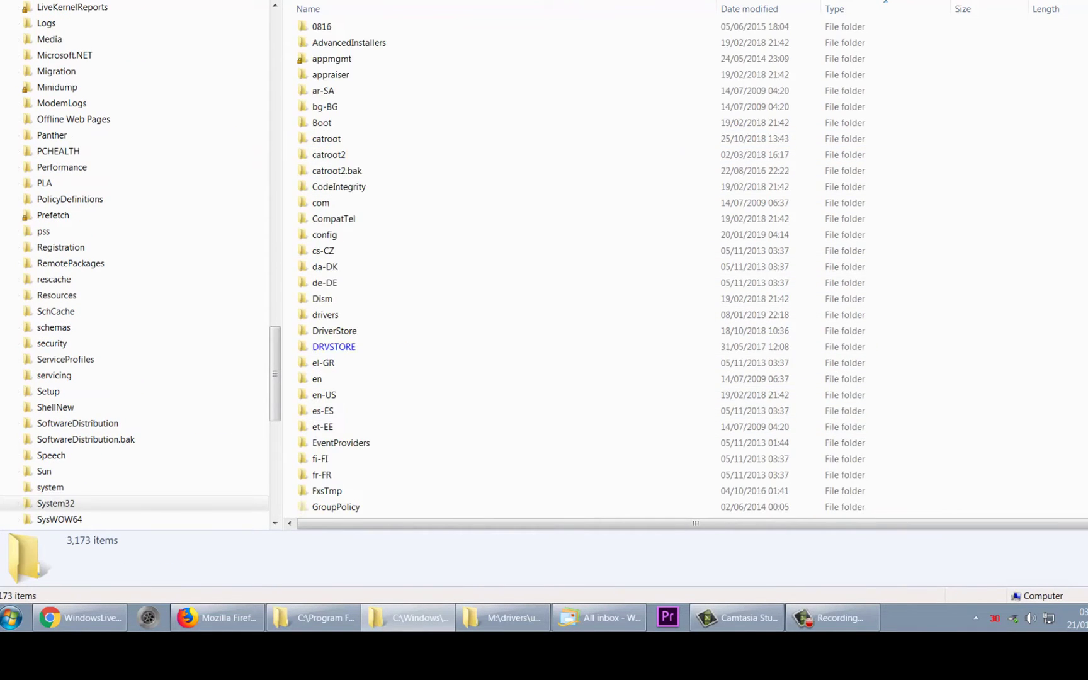
{"action": "scroll", "coordinate": [406, 292], "scroll_direction": "down", "scroll_amount": 10}
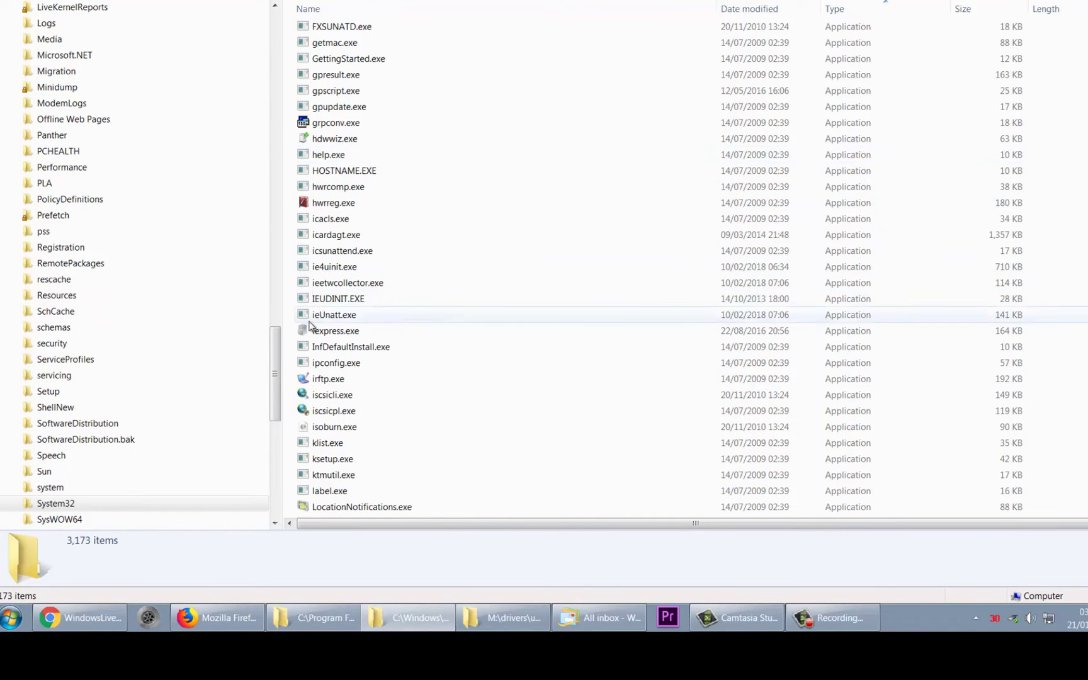
{"action": "right_click", "coordinate": [525, 277]}
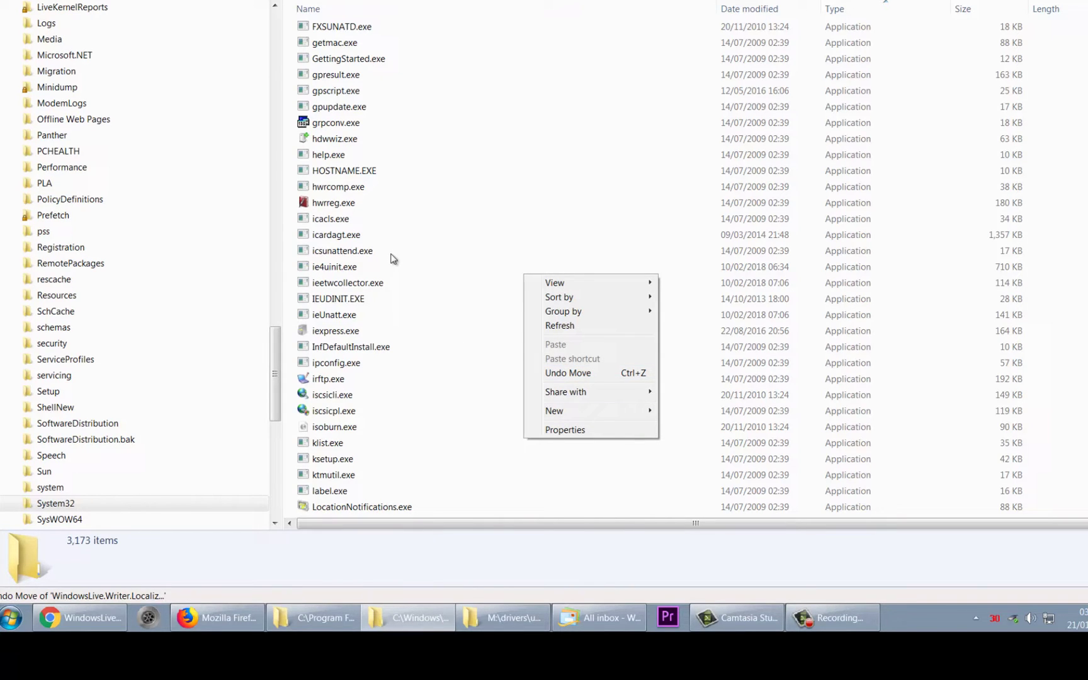
{"action": "key", "text": "Escape"}
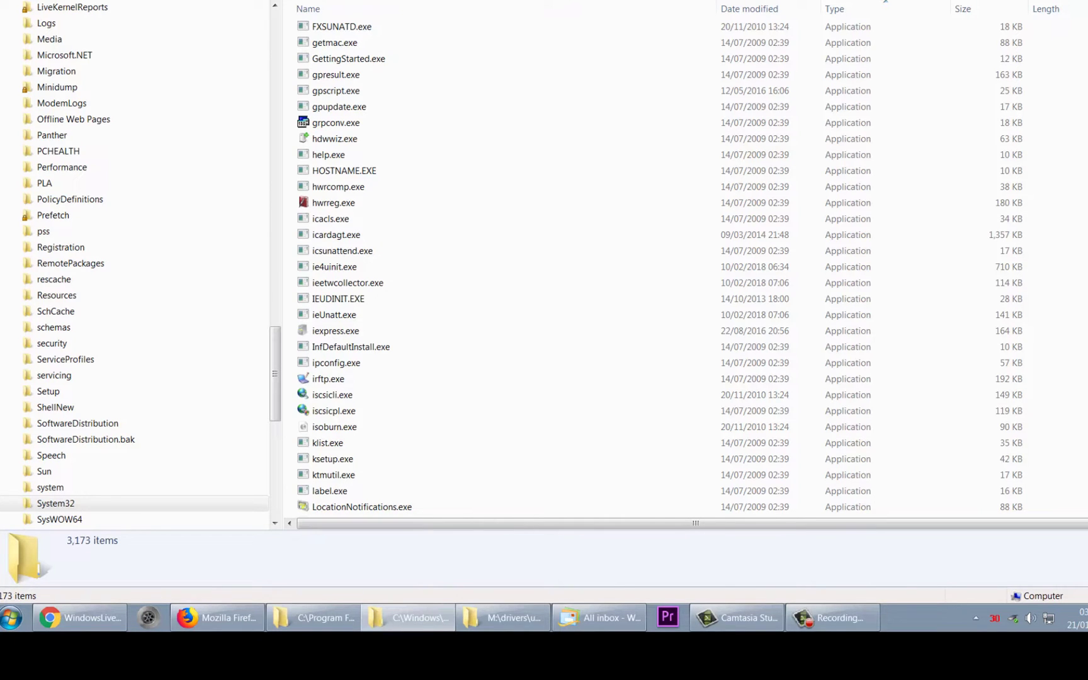
- Inspect the Windows Live and Mail folders under C:\Program Files
{"action": "left_click_drag", "start_coordinate": [275, 360], "coordinate": [281, 135]}
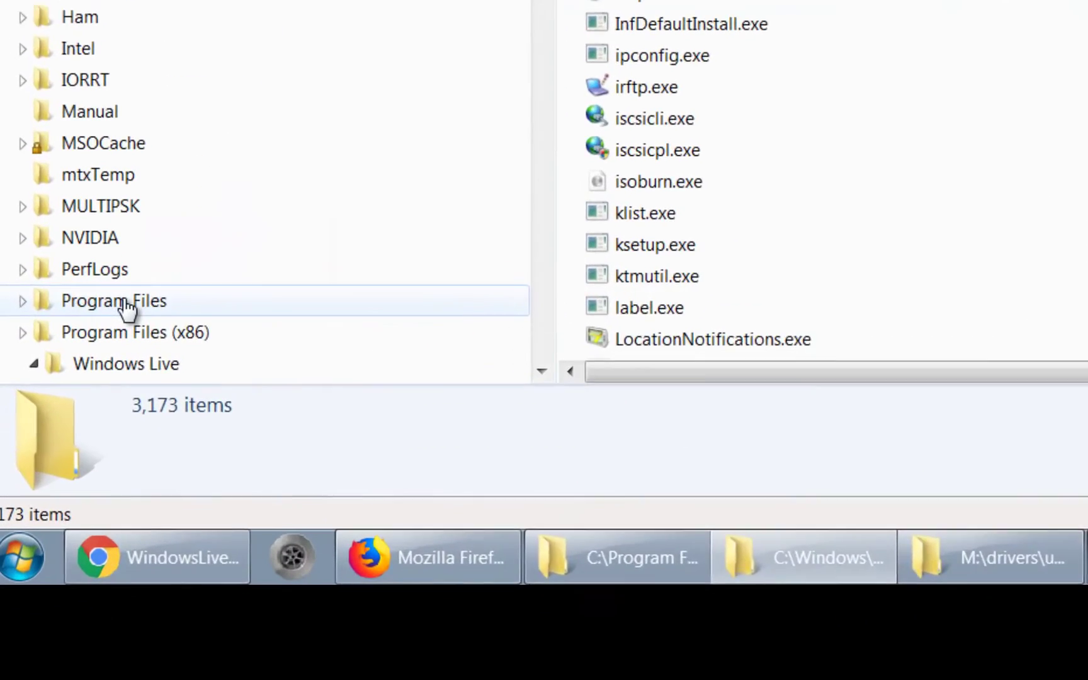
{"action": "left_click", "coordinate": [126, 302]}
{"action": "scroll", "coordinate": [901, 133], "scroll_direction": "down", "scroll_amount": 12}
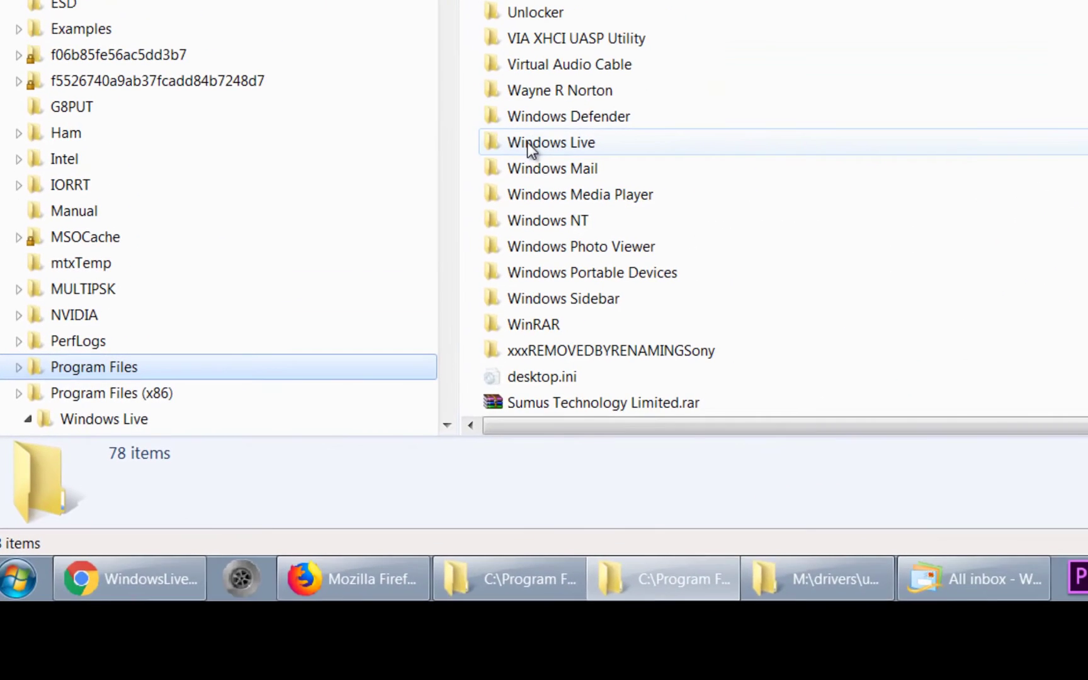
{"action": "left_click", "coordinate": [532, 222]}
{"action": "double_click", "coordinate": [531, 222]}
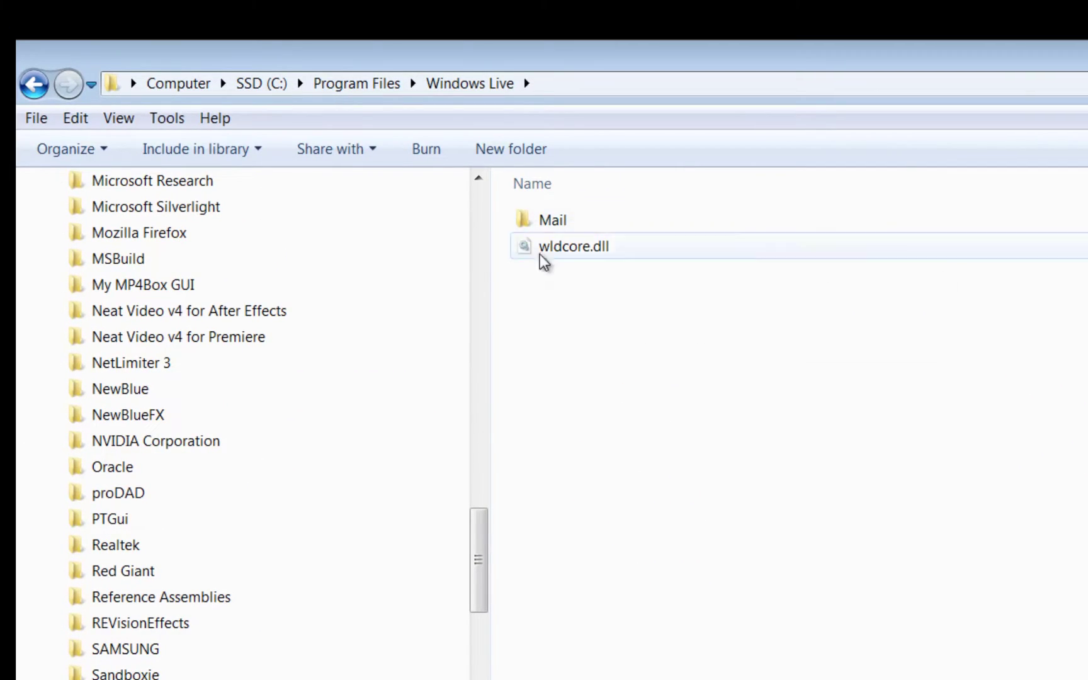
{"action": "mouse_move", "coordinate": [615, 247]}
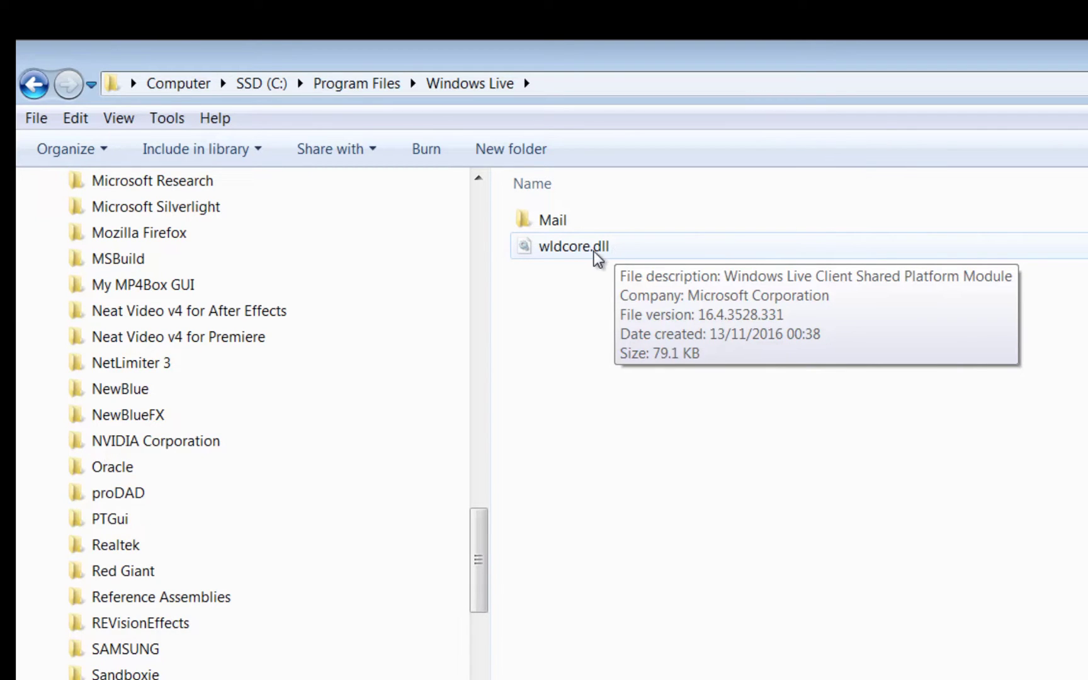
{"action": "double_click", "coordinate": [539, 223]}
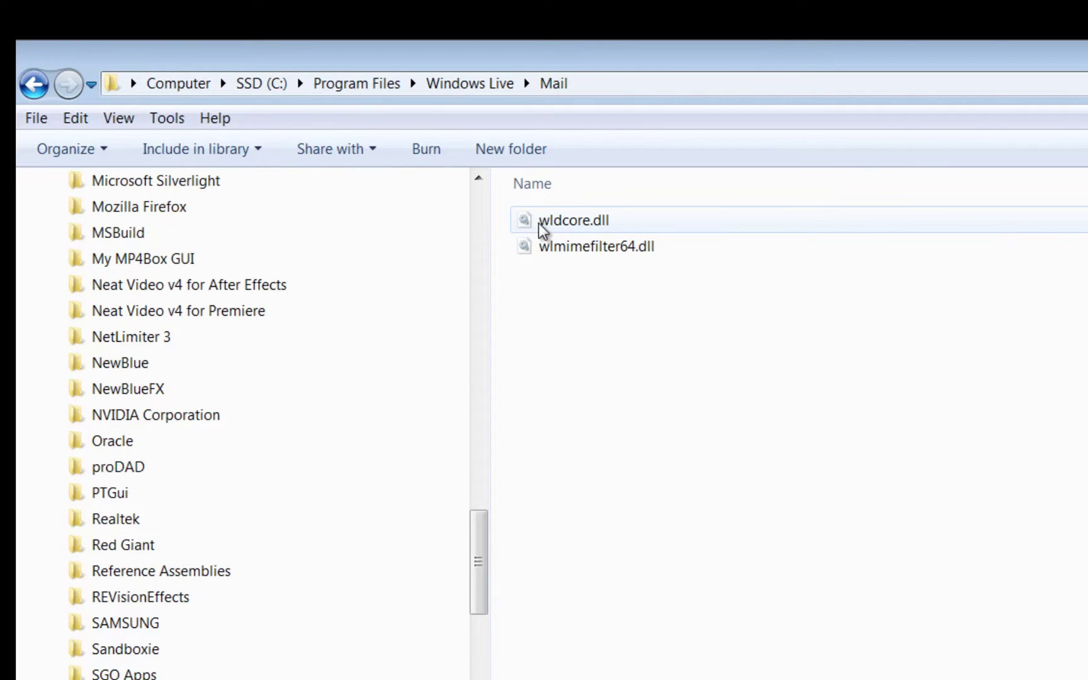
{"action": "scroll", "coordinate": [478, 571], "scroll_direction": "down", "scroll_amount": 1}
{"action": "left_click_drag", "start_coordinate": [478, 571], "coordinate": [481, 630]}
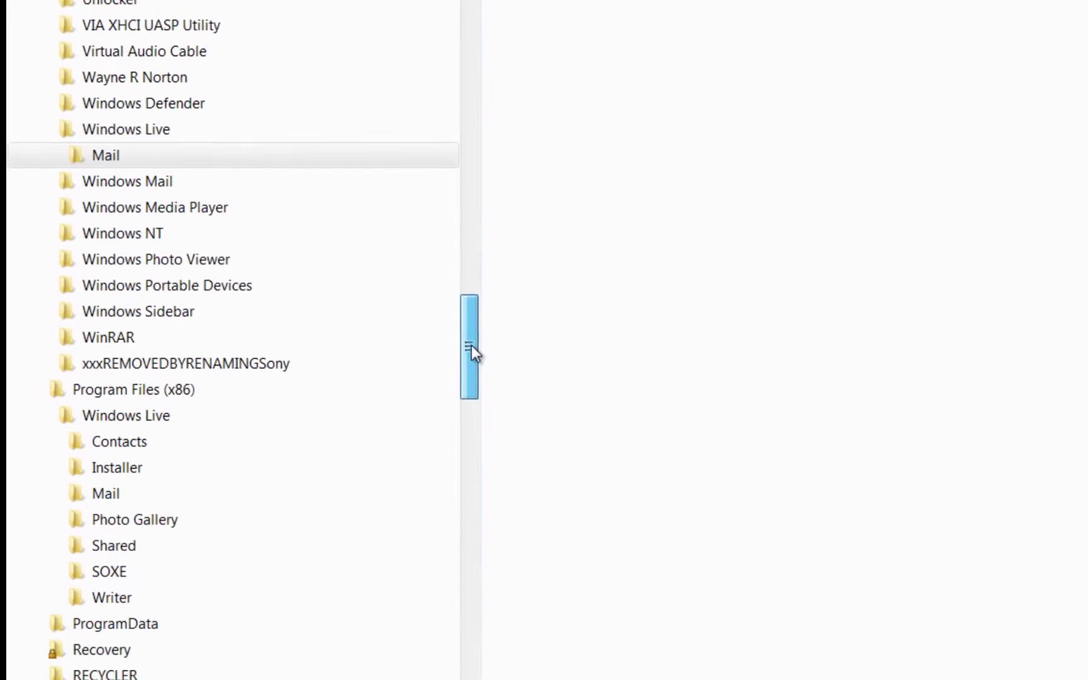
- Check the Windows Live folder in Program Files (x86), then show windows live for 10.rar on C:
{"action": "left_click", "coordinate": [156, 376]}
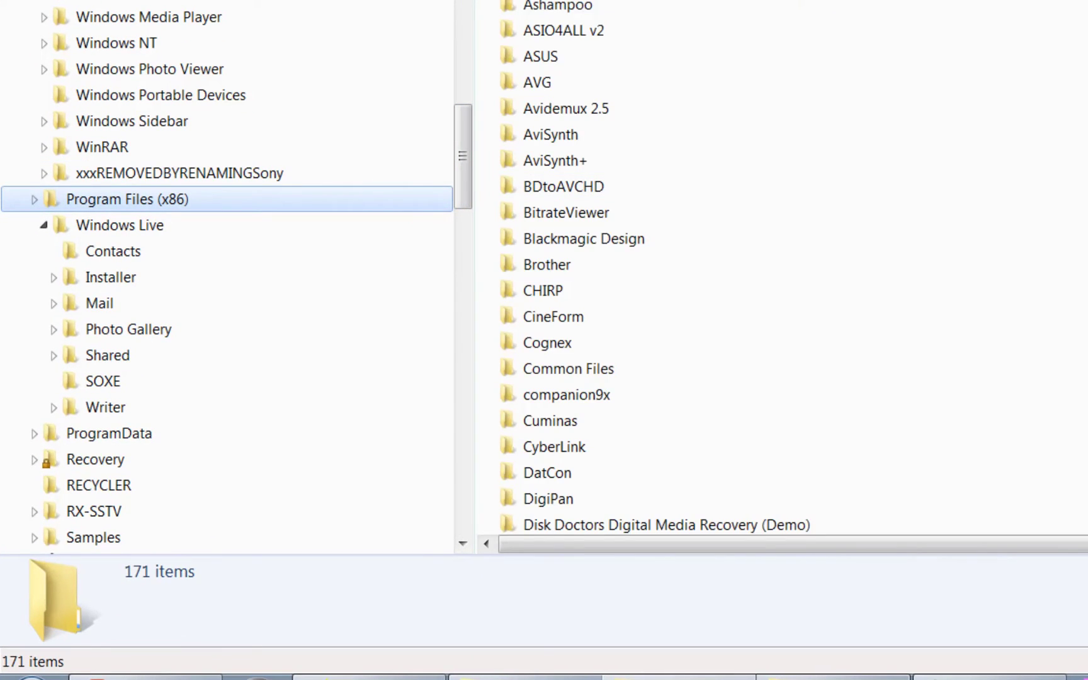
{"action": "scroll", "coordinate": [781, 271], "scroll_direction": "down", "scroll_amount": 20}
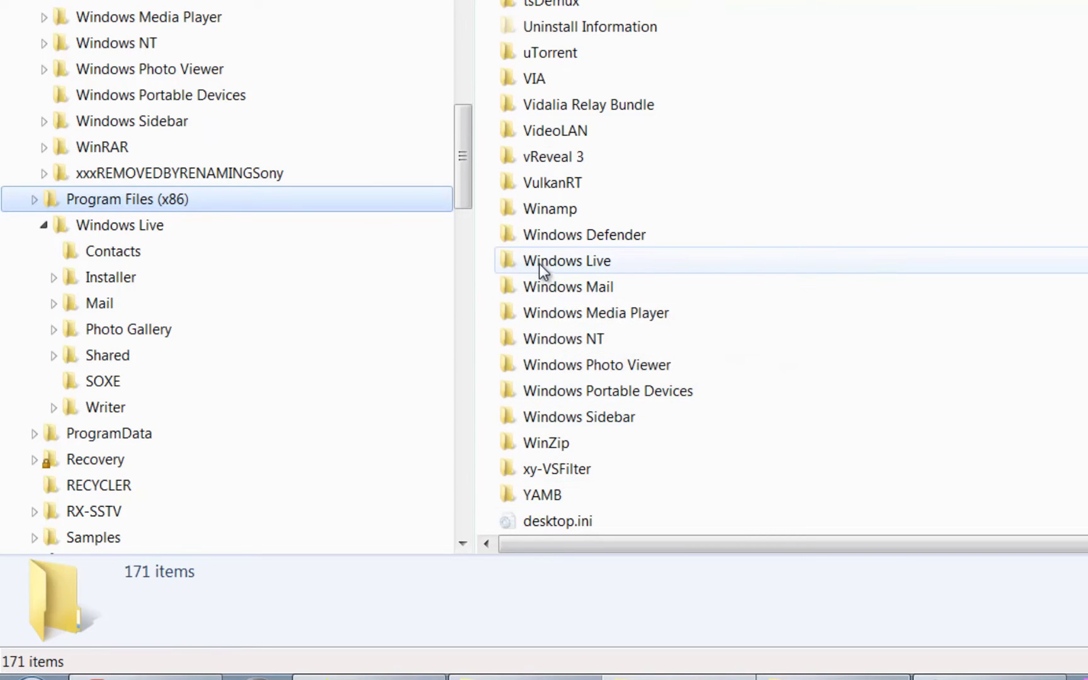
{"action": "double_click", "coordinate": [539, 263]}
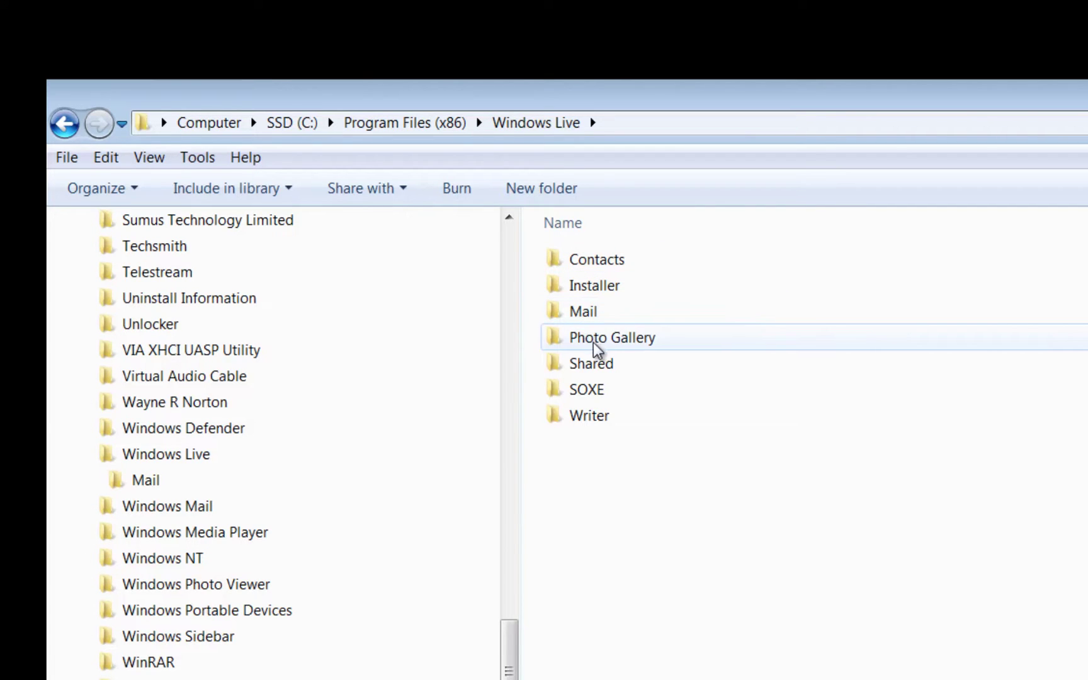
{"action": "mouse_move", "coordinate": [576, 386]}
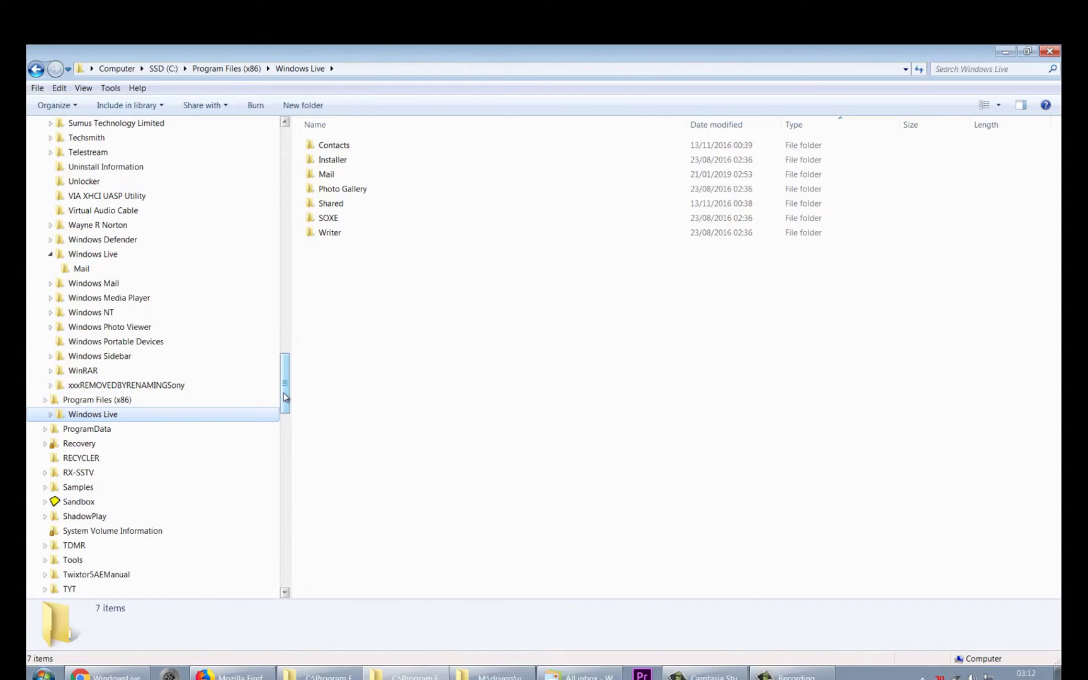
{"action": "left_click_drag", "start_coordinate": [281, 393], "coordinate": [298, 566]}
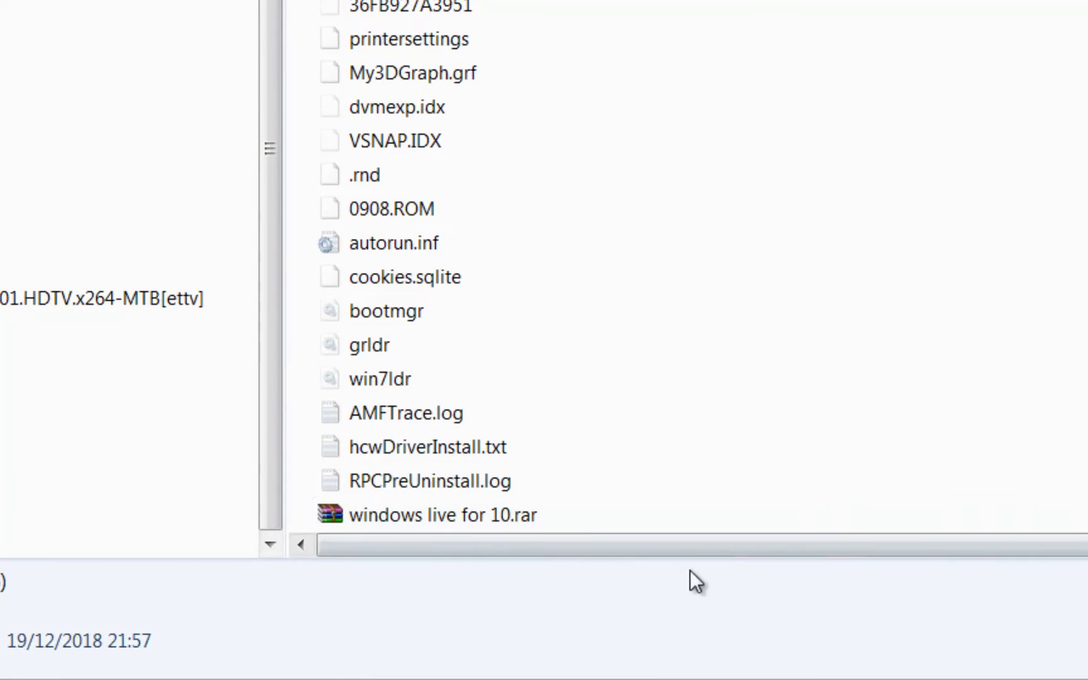
- Open windows live for 10.rar in WinRAR and browse the for c program files Windows Live folder
{"action": "double_click", "coordinate": [463, 511]}
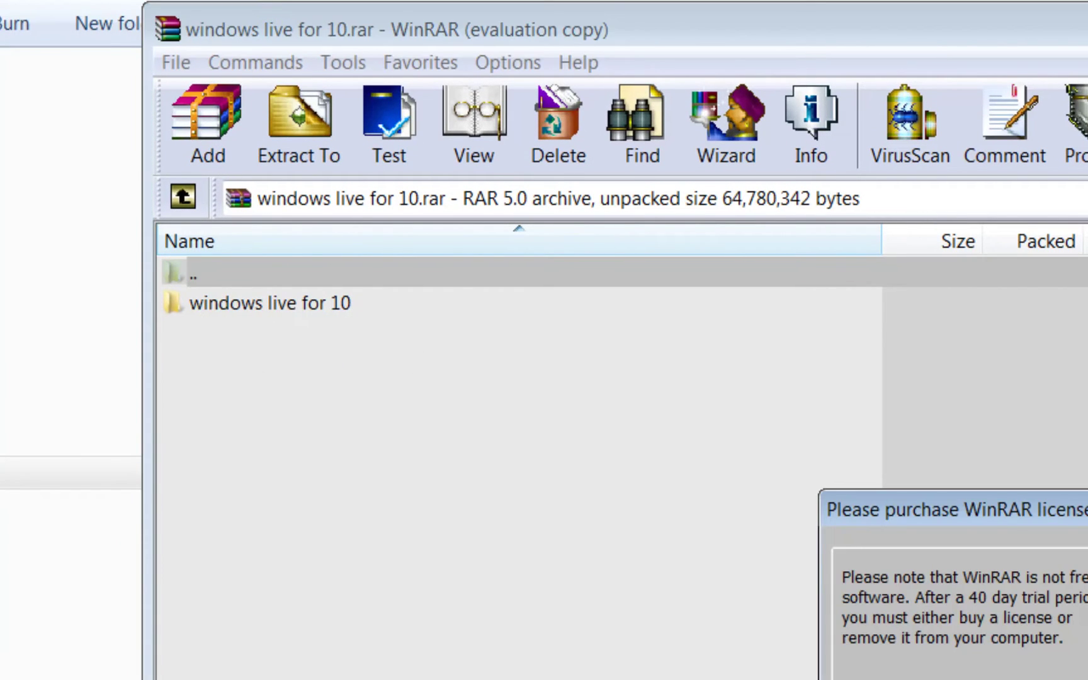
{"action": "key", "text": "Escape"}
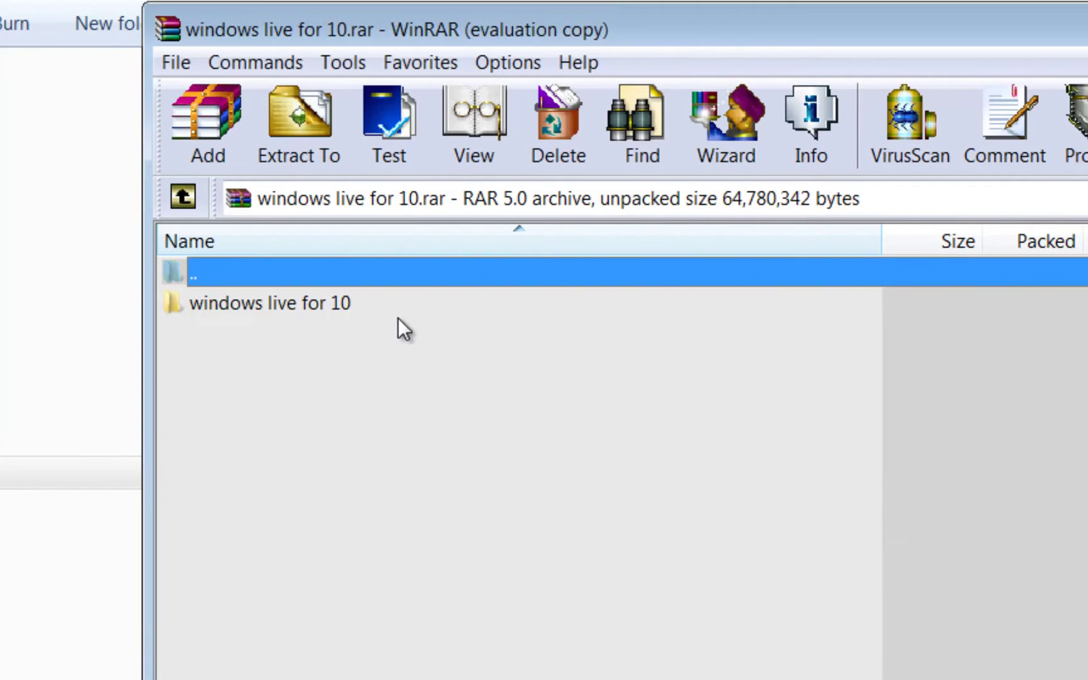
{"action": "double_click", "coordinate": [298, 302]}
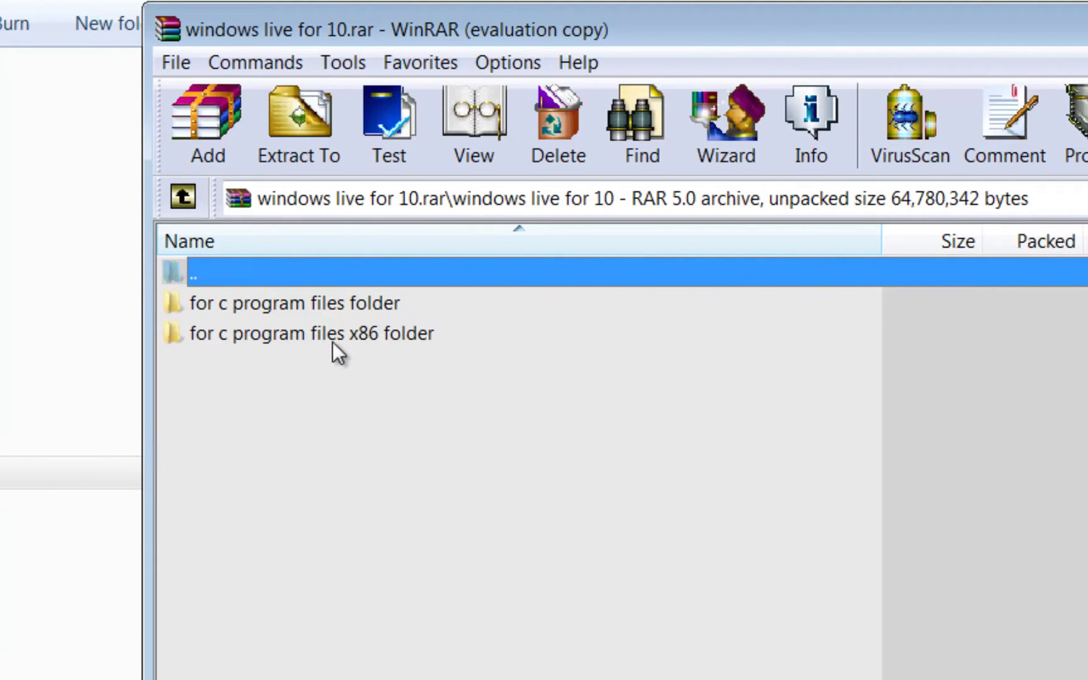
{"action": "double_click", "coordinate": [225, 303]}
{"action": "double_click", "coordinate": [225, 301]}
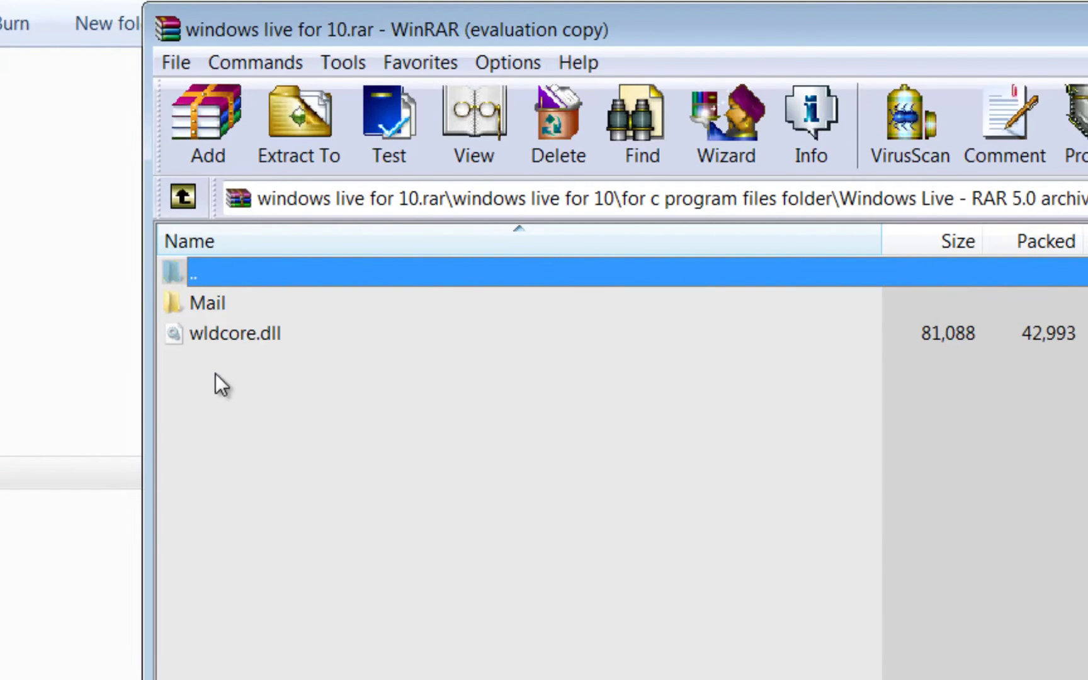
{"action": "double_click", "coordinate": [182, 273]}
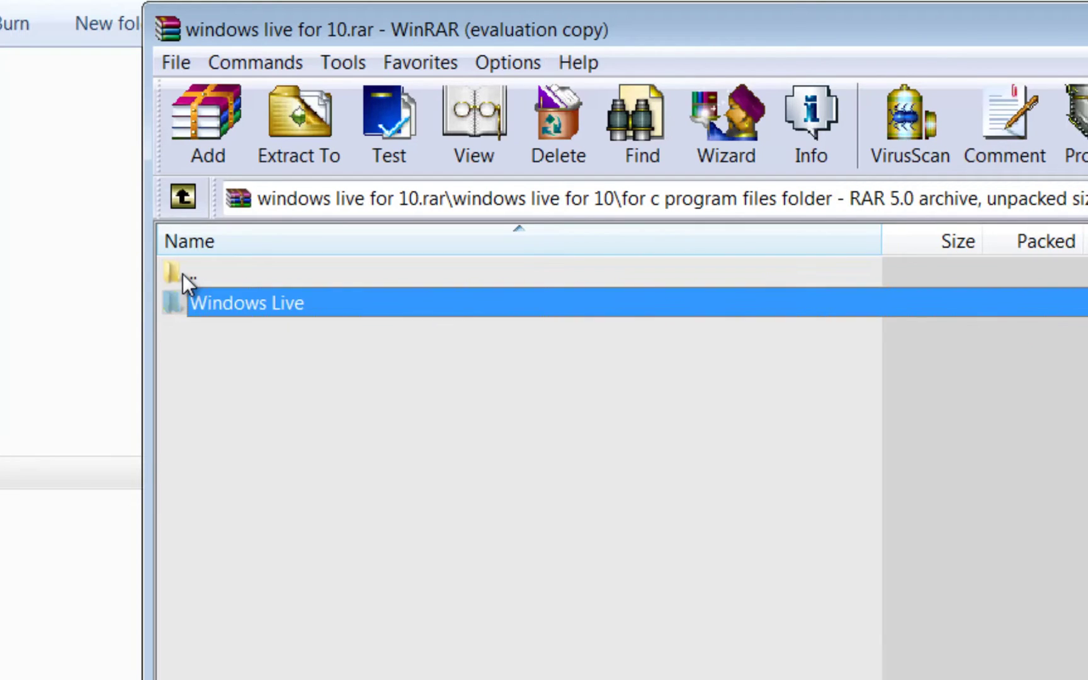
{"action": "double_click", "coordinate": [182, 273]}
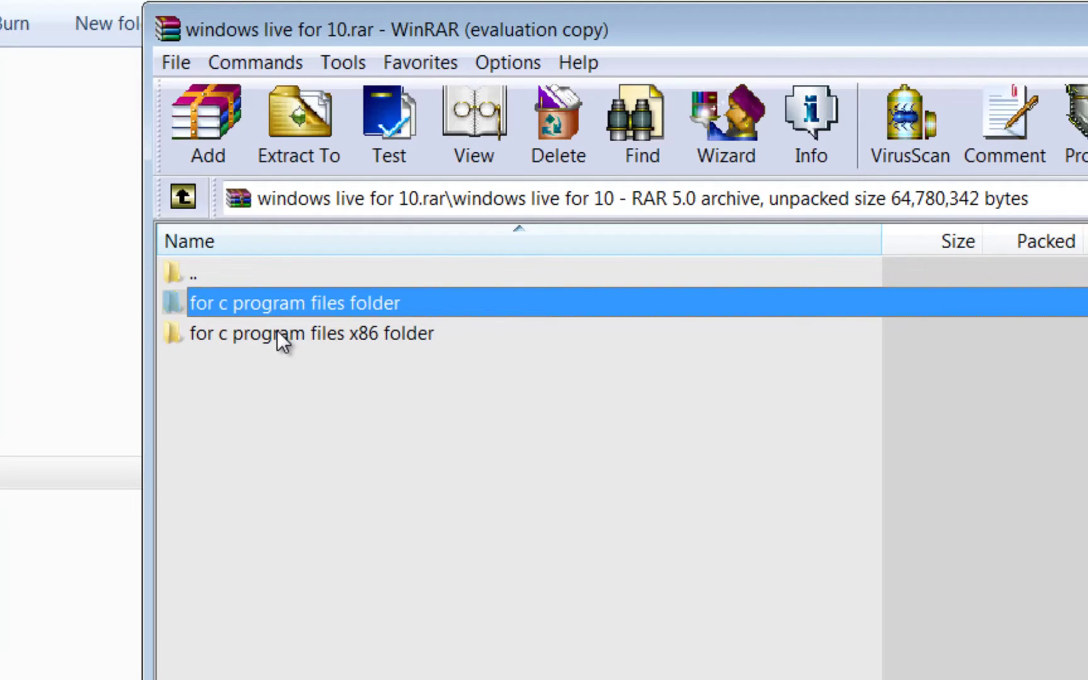
- Browse the Windows Live folder inside for c program files x86, then return to the top
{"action": "double_click", "coordinate": [277, 332]}
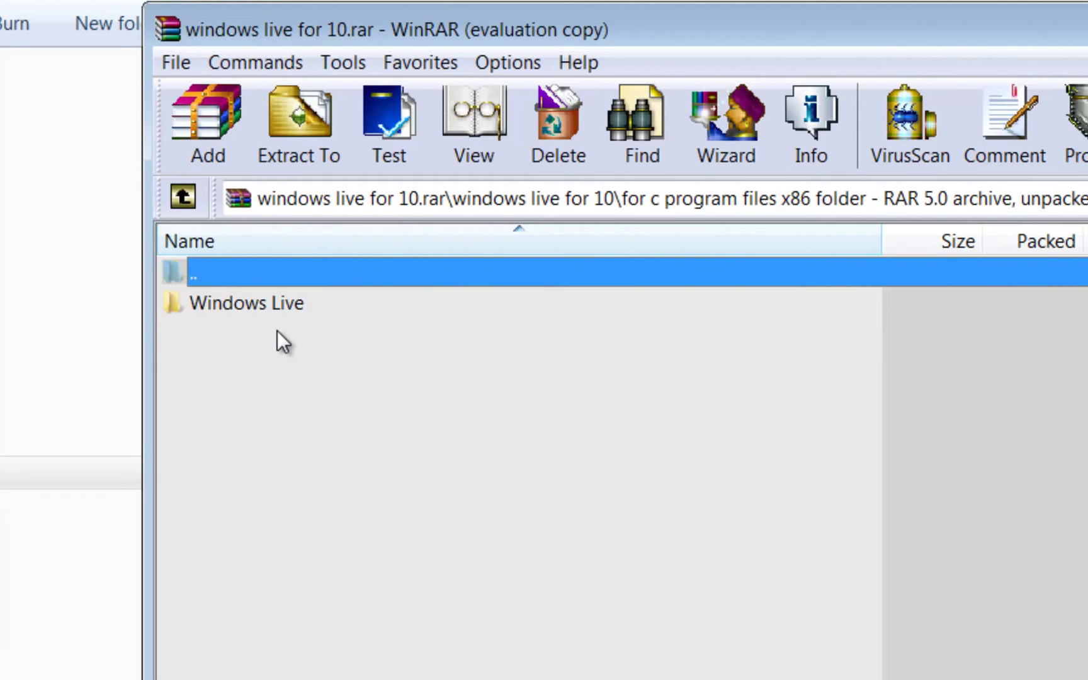
{"action": "double_click", "coordinate": [239, 301]}
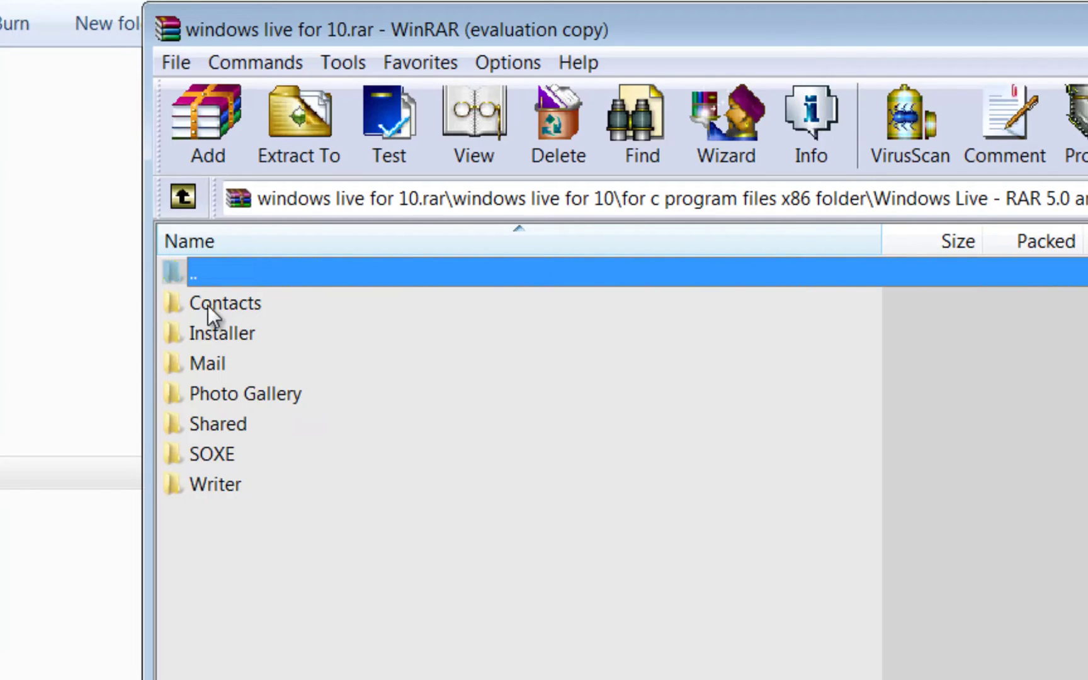
{"action": "double_click", "coordinate": [183, 274]}
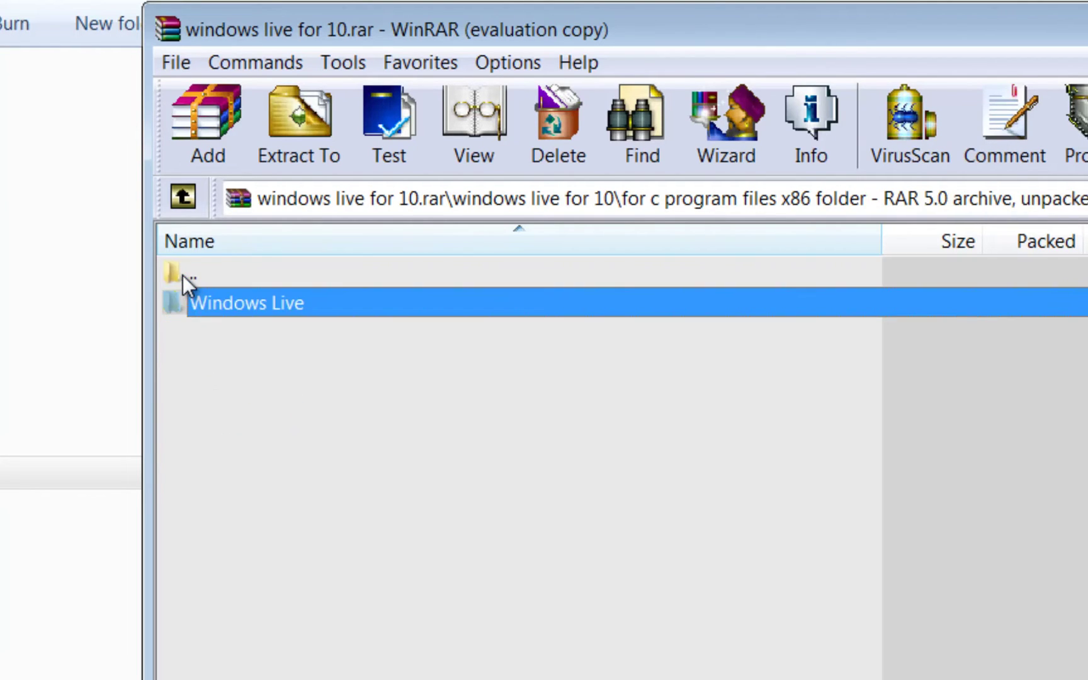
{"action": "double_click", "coordinate": [182, 275]}
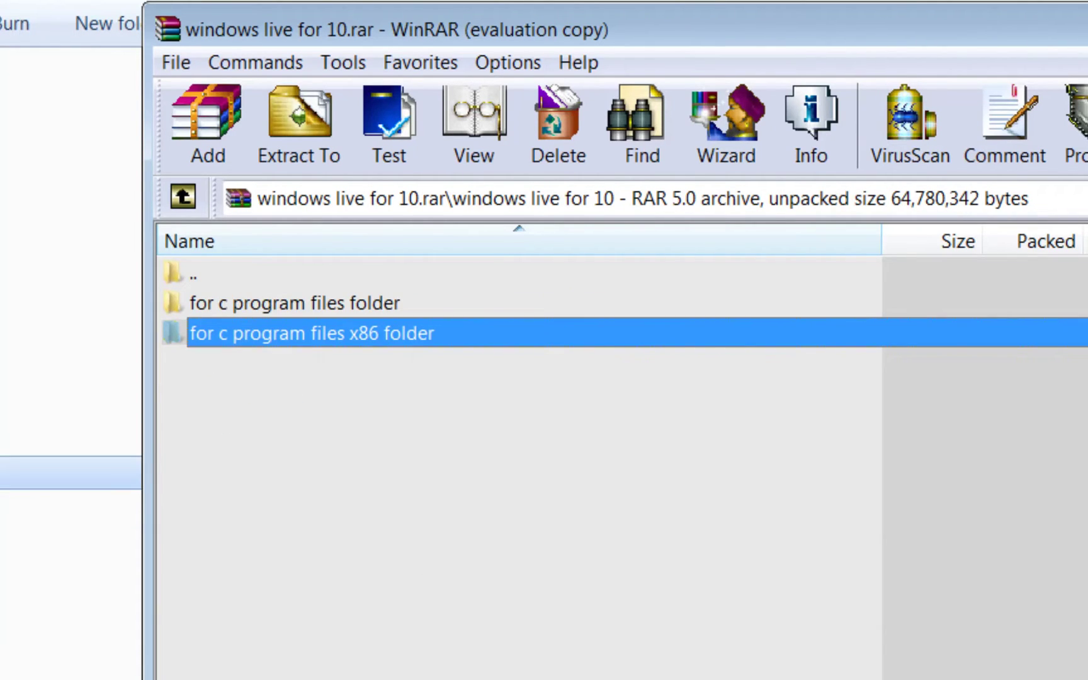